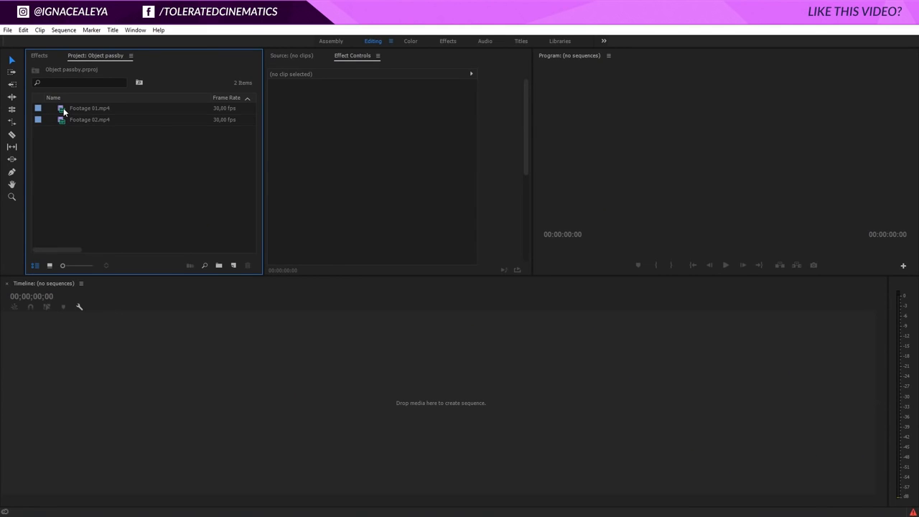
- Preview Footage 01.mp4 and Footage 02.mp4 by scrubbing through both clips in the source viewer
click(63, 111)
double_click(62, 112)
drag(280, 247, 431, 248)
double_click(64, 120)
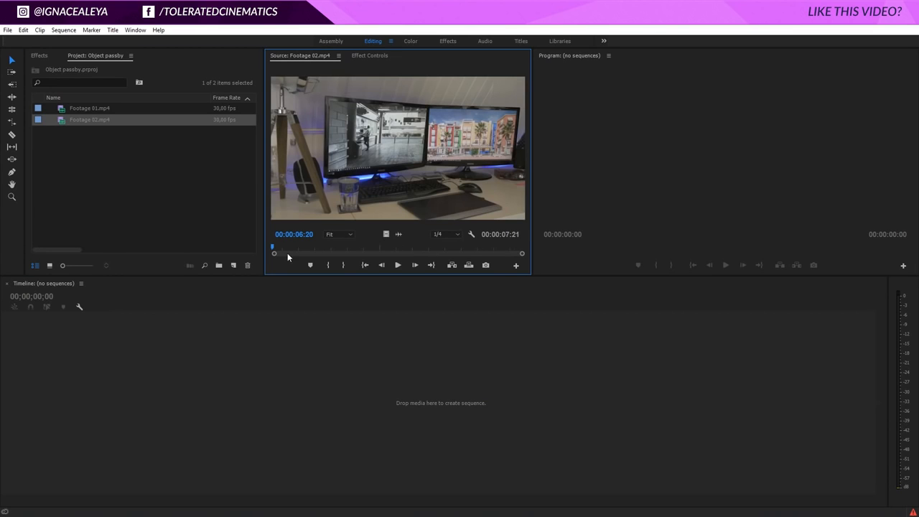
double_click(60, 110)
drag(324, 247, 505, 251)
double_click(64, 120)
mouse_move(296, 249)
mouse_down()
mouse_move(511, 259)
mouse_move(312, 253)
mouse_up()
key(space)
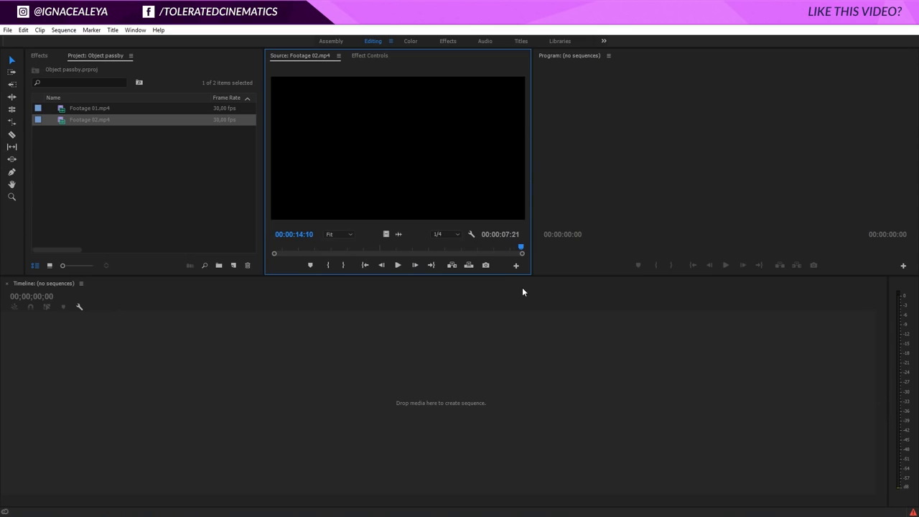
- Create a new sequence from Footage 01.mp4 and Footage 02.mp4, in that order
click(61, 110)
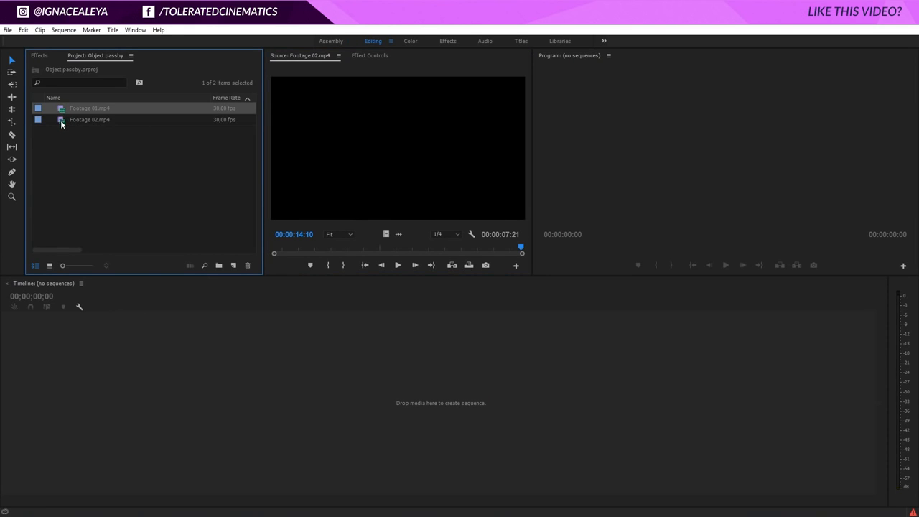
shift+click(60, 120)
drag(61, 112, 235, 262)
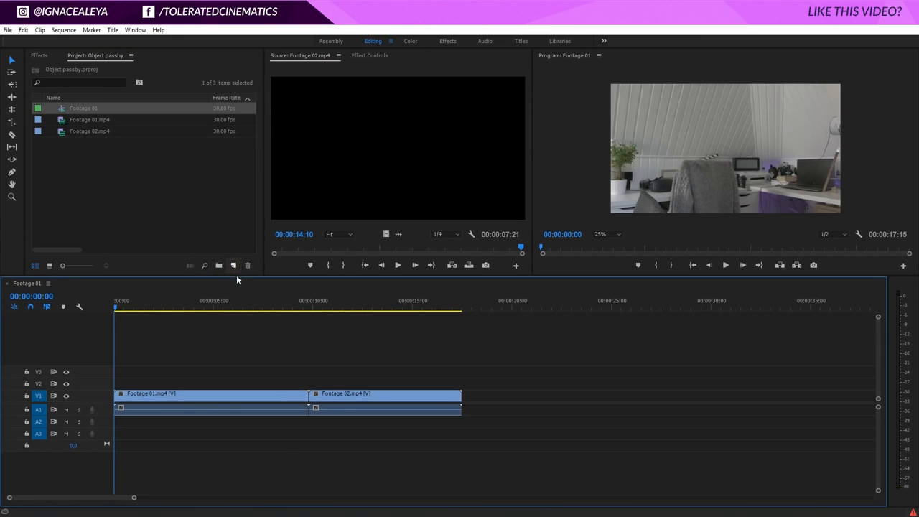
- Select the Footage 01.mp4 clip in the sequence and set the program preview zoom to Fit
click(256, 302)
click(288, 397)
click(337, 397)
click(273, 398)
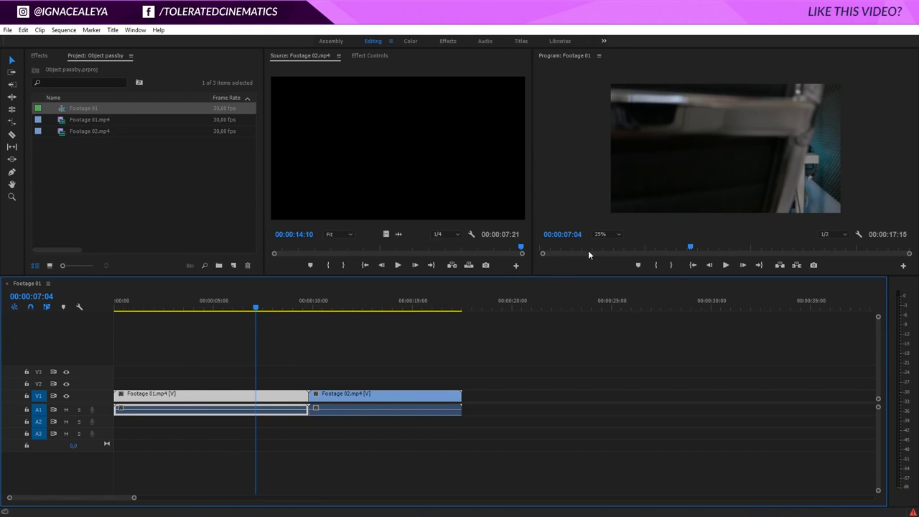
click(607, 235)
click(615, 244)
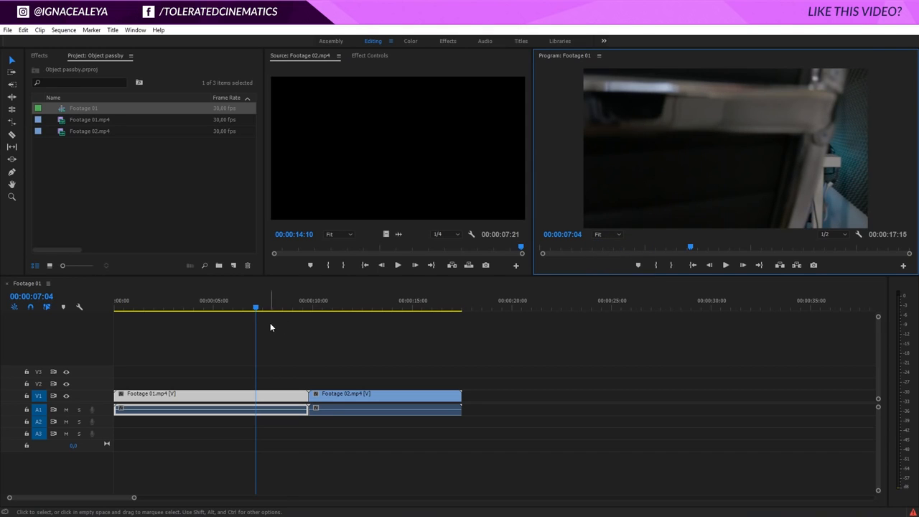
- Move Footage 01.mp4 up to track V2 and place Footage 02.mp4 on V1 beneath it, starting at 00:00:06:21
drag(255, 310, 250, 311)
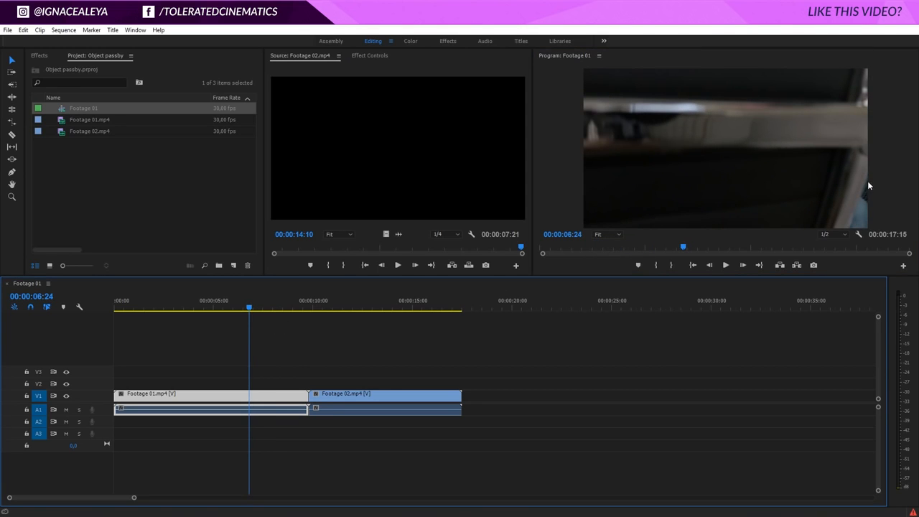
drag(250, 310, 247, 315)
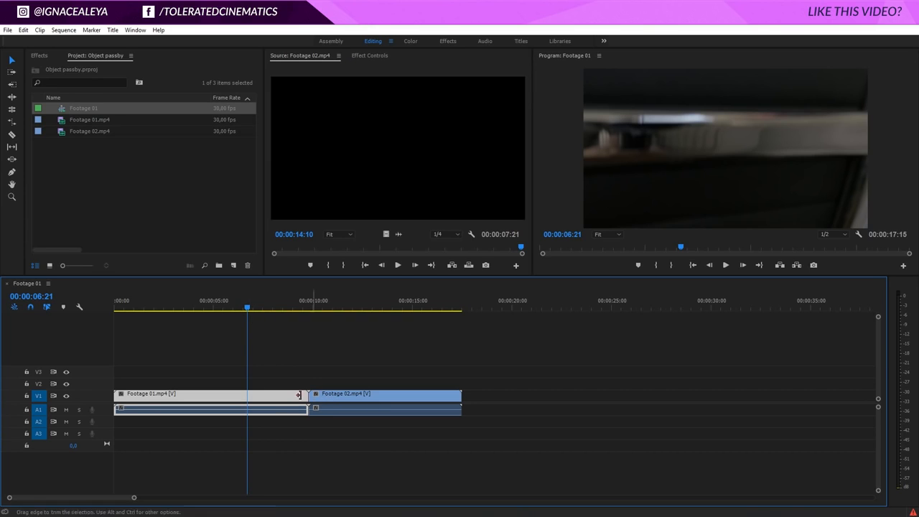
drag(268, 400, 271, 386)
drag(329, 395, 270, 404)
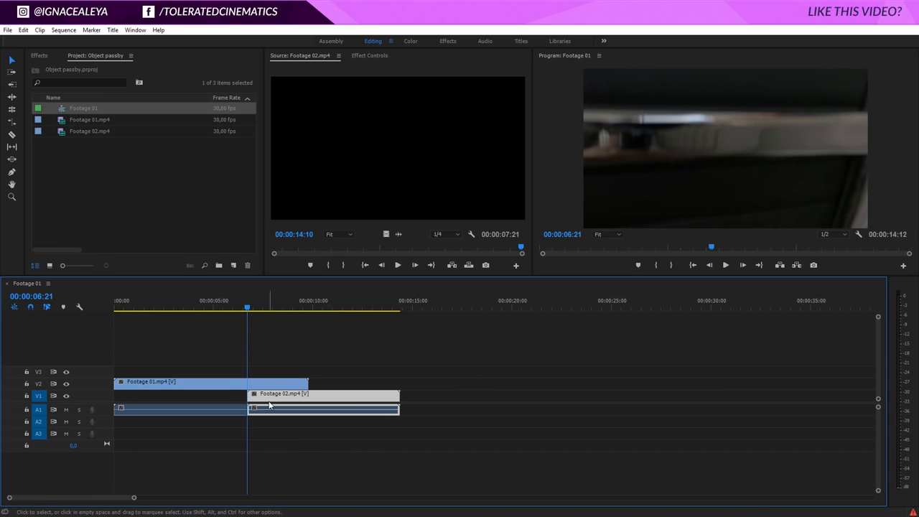
- Open the effect controls of the Footage 01.mp4 clip and select its Opacity effect
click(257, 388)
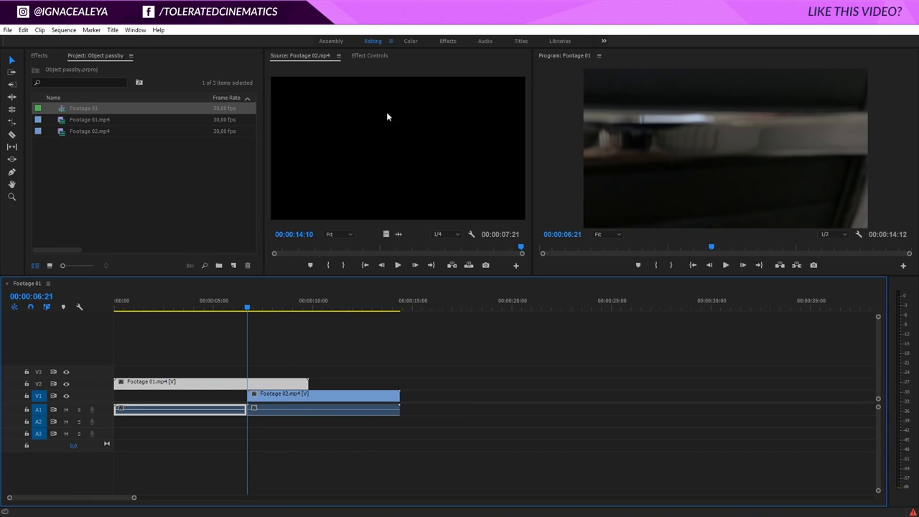
click(370, 56)
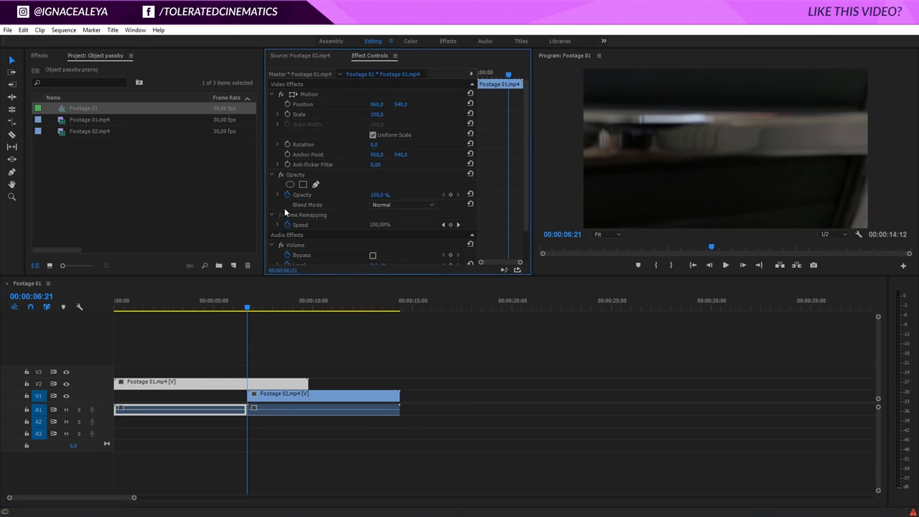
click(301, 176)
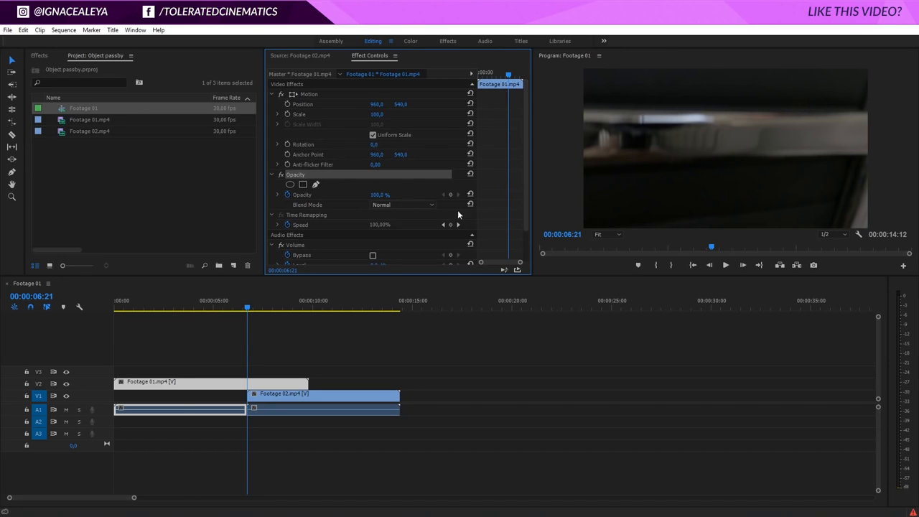
- Set the program preview zoom to 25% and make the preview area taller to leave room around the picture
click(609, 234)
click(615, 270)
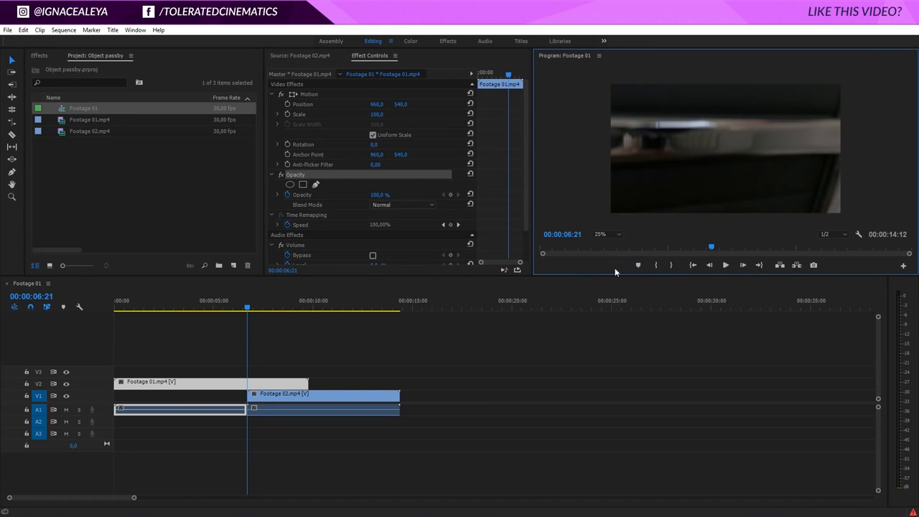
drag(629, 276, 629, 313)
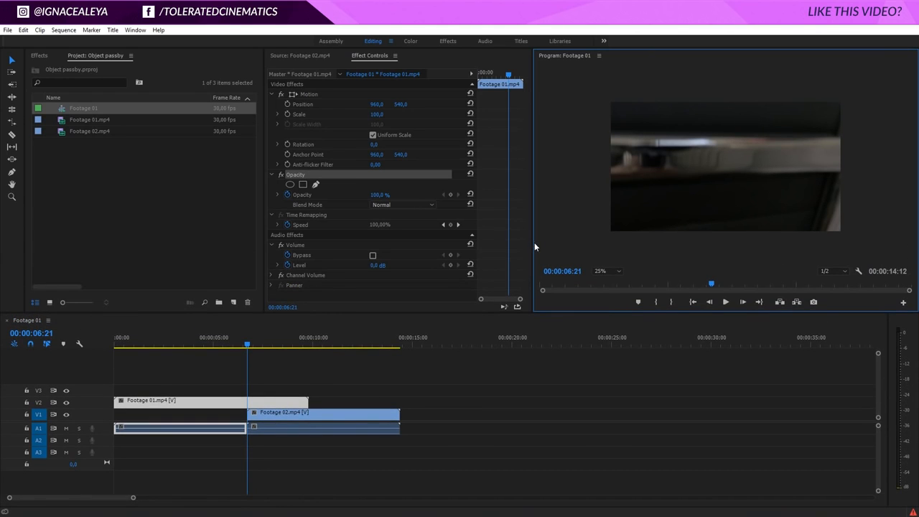
- At 00:00:06:22, draw a closed free-form opacity mask on Footage 01.mp4 around the entire picture with the Pen tool
click(257, 407)
key(Right)
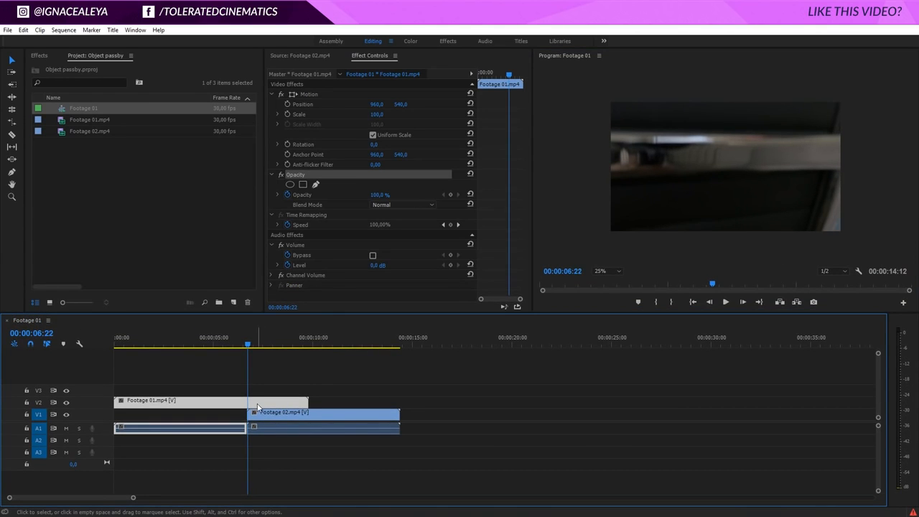
click(315, 185)
click(855, 183)
click(831, 238)
click(598, 247)
click(600, 94)
click(851, 90)
click(854, 184)
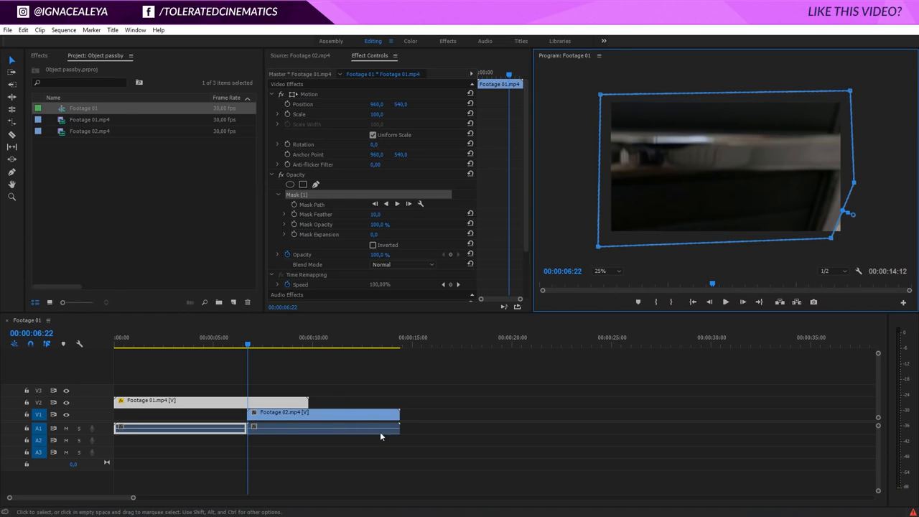
- Enable mask path keyframing at 00:00:06:22, and one frame earlier pull the mask's lower right corner farther outside the picture
click(295, 205)
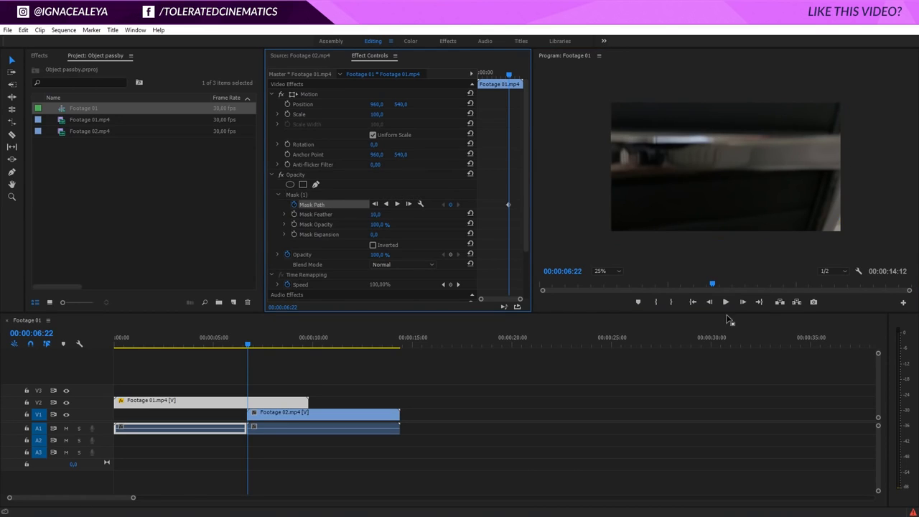
click(306, 197)
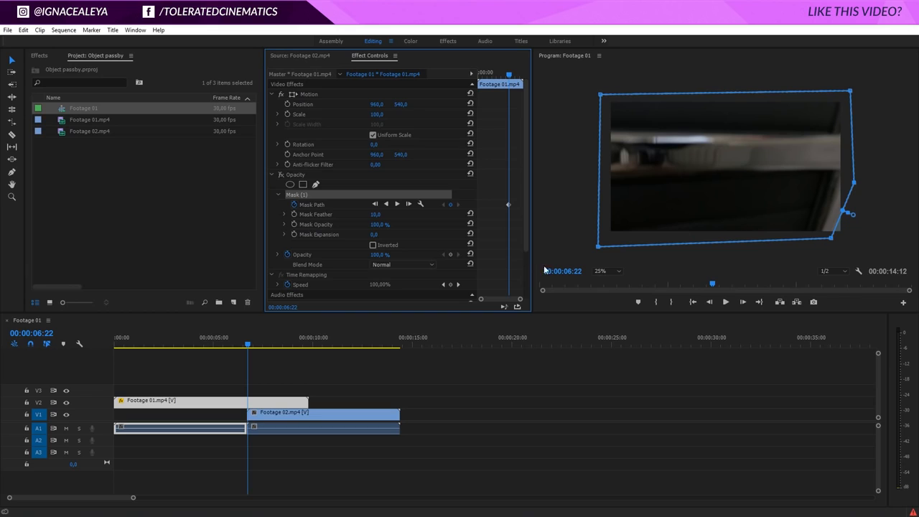
click(711, 306)
click(710, 303)
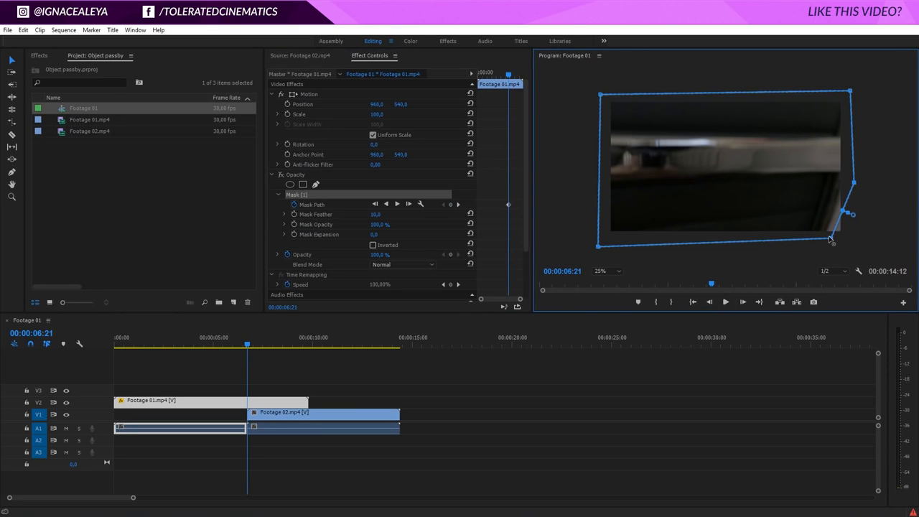
drag(832, 240, 846, 246)
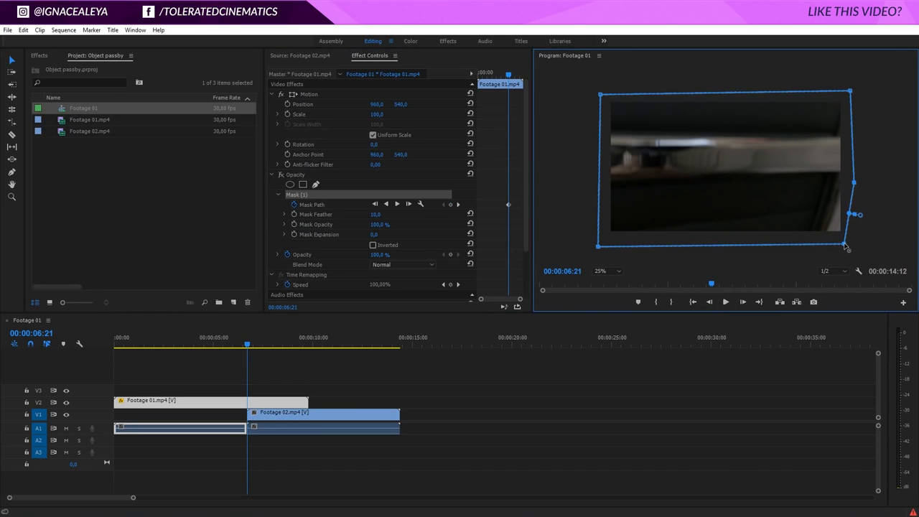
- At 00:00:08:20, shrink the mask to a narrow strip over the dark foreground object at the picture's left edge
click(744, 303)
click(744, 303)
click(744, 303)
click(744, 302)
click(744, 303)
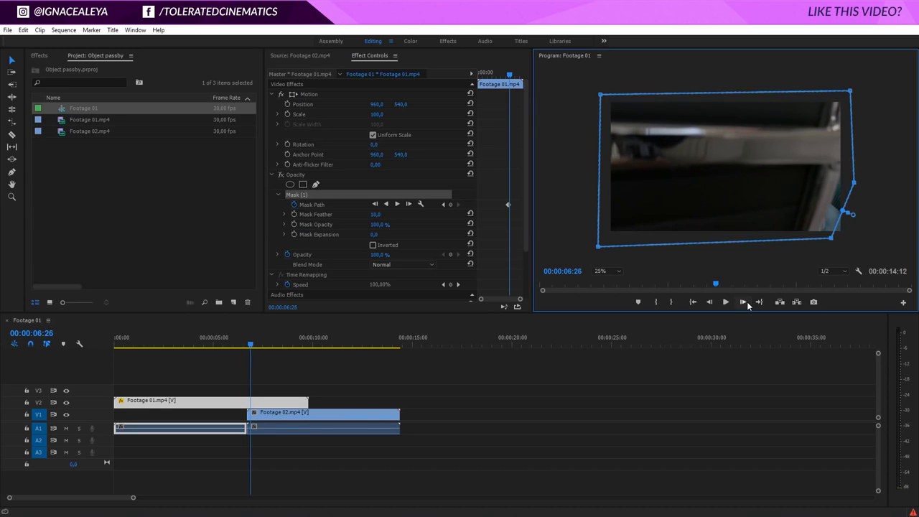
click(744, 303)
click(744, 302)
click(745, 302)
click(744, 302)
click(745, 303)
click(745, 303)
click(744, 303)
click(744, 303)
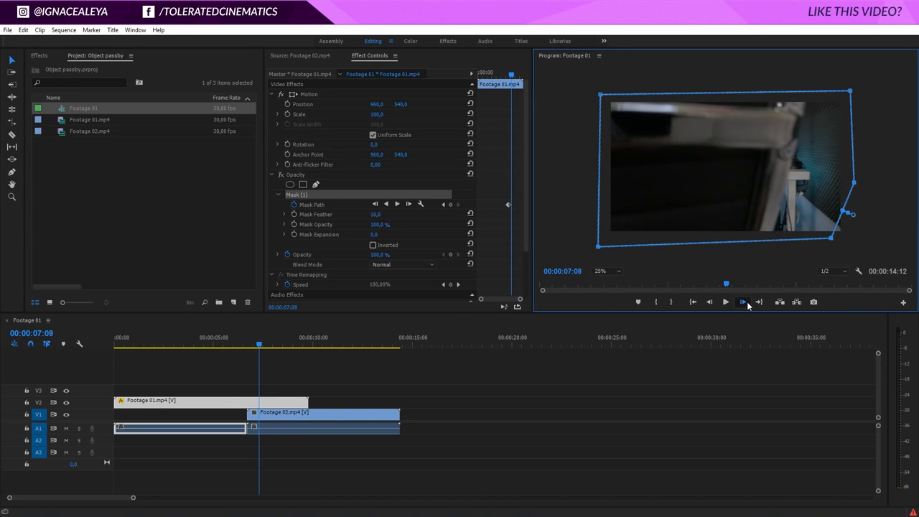
drag(727, 283, 763, 286)
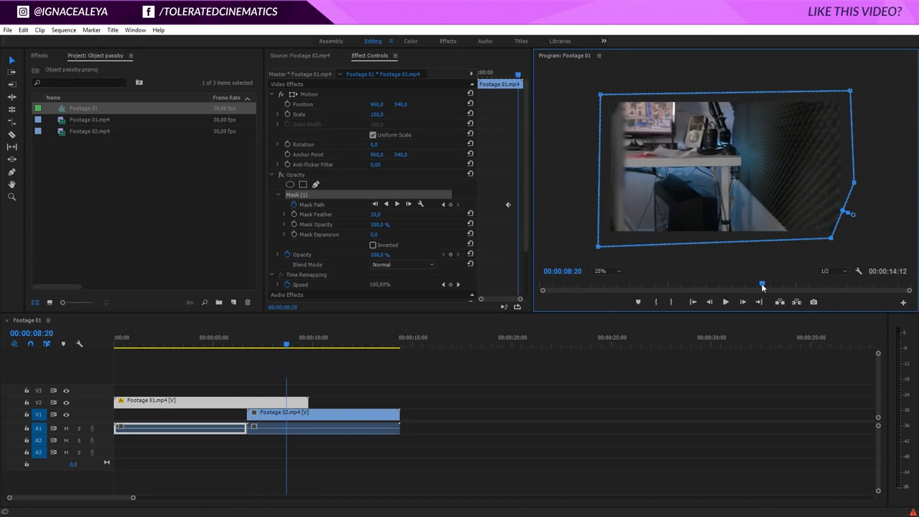
drag(832, 237, 624, 244)
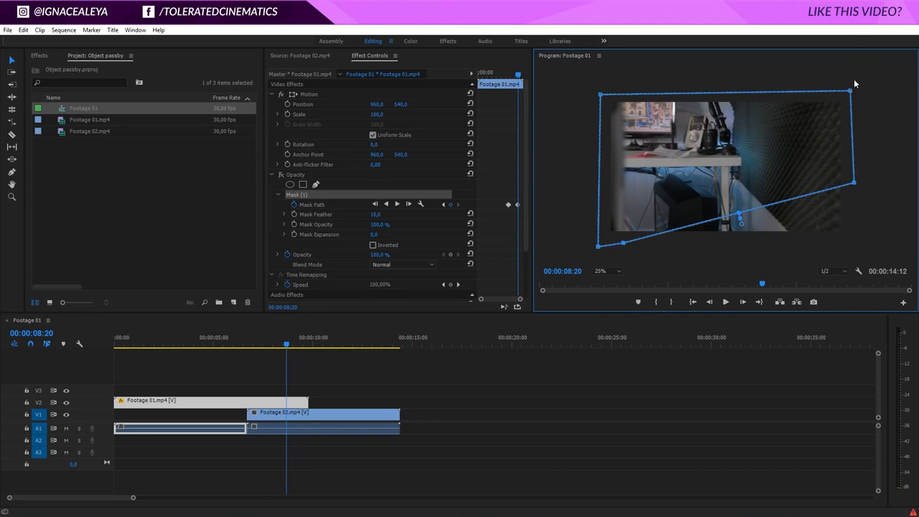
drag(850, 92, 627, 71)
drag(855, 183, 625, 92)
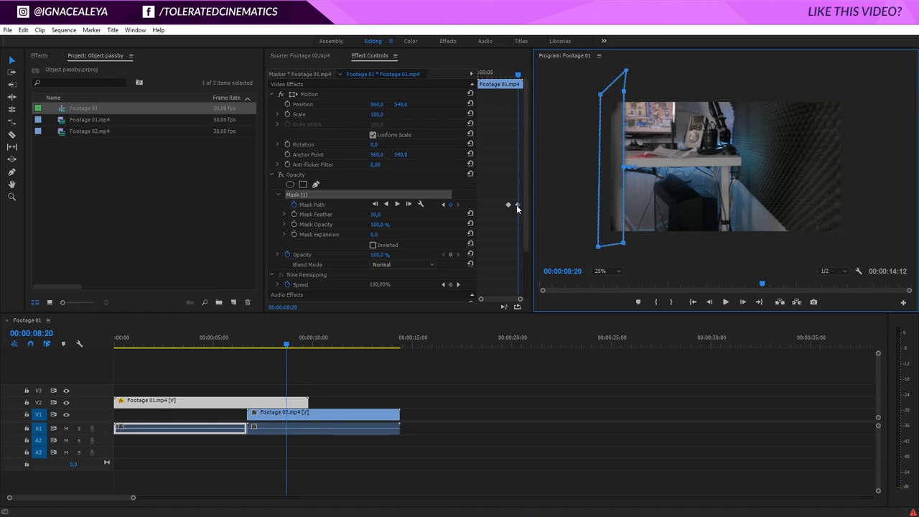
- At 00:00:07:12, reshape the mask's right side to follow the slanted edge of the dark foreground object
drag(761, 283, 730, 286)
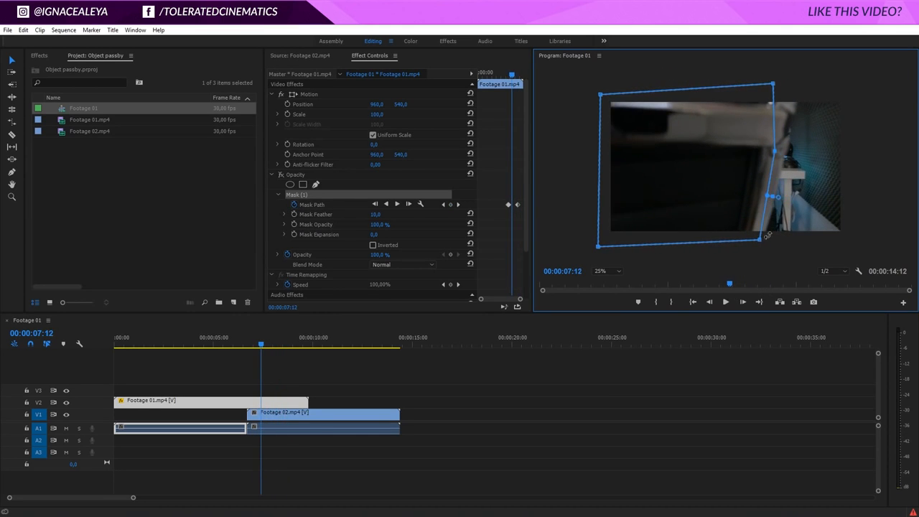
click(776, 152)
drag(776, 152, 804, 86)
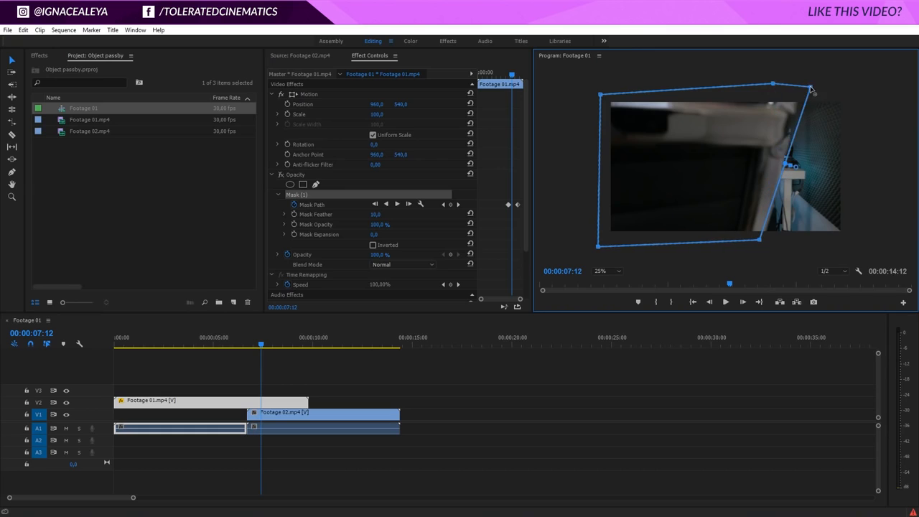
drag(760, 240, 762, 243)
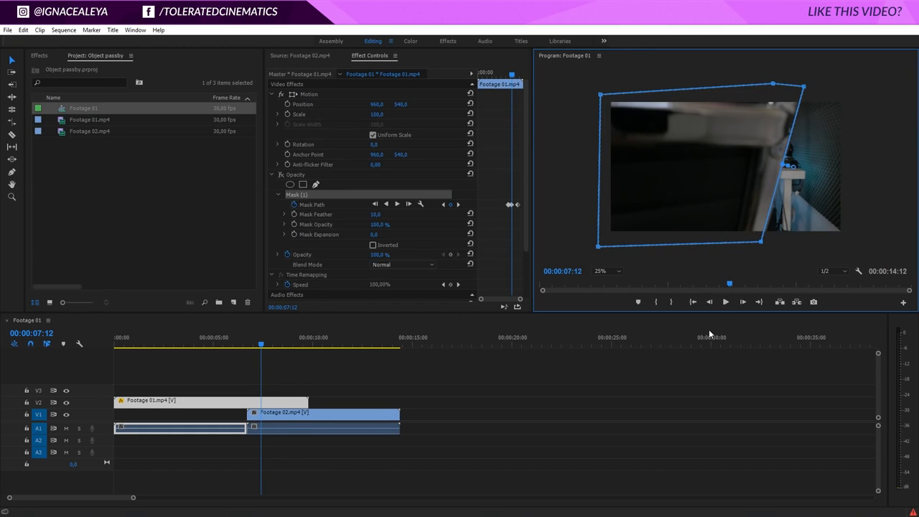
- At 00:00:07:06, adjust the mask's upper and lower right points to match the foreground object's edge
click(711, 303)
click(712, 303)
click(712, 303)
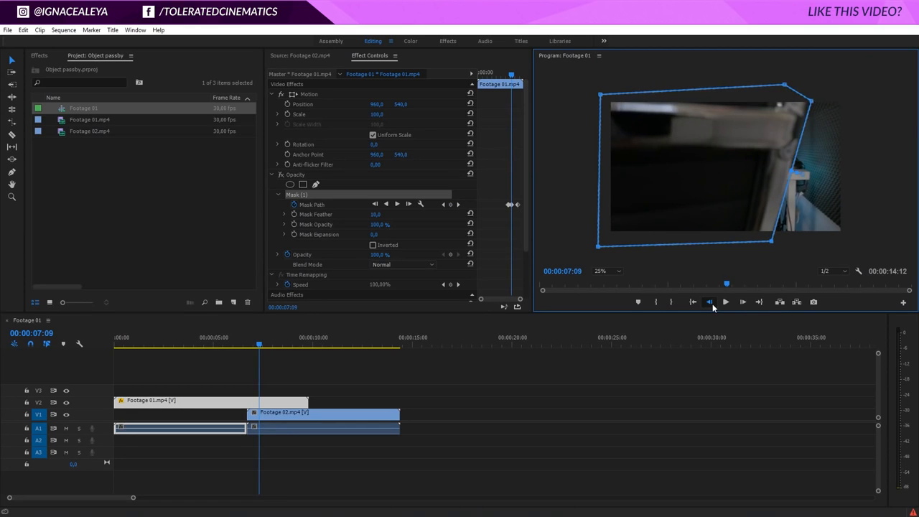
click(712, 303)
click(711, 303)
click(711, 303)
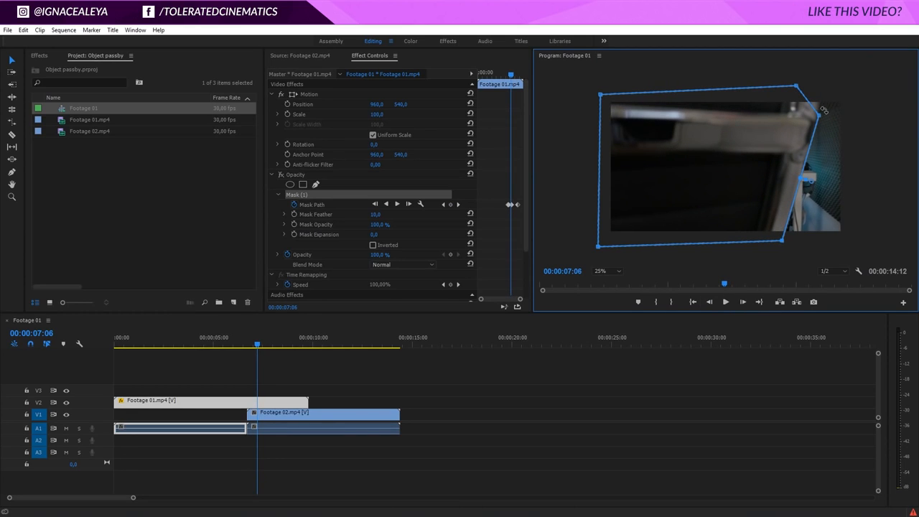
drag(822, 120, 821, 96)
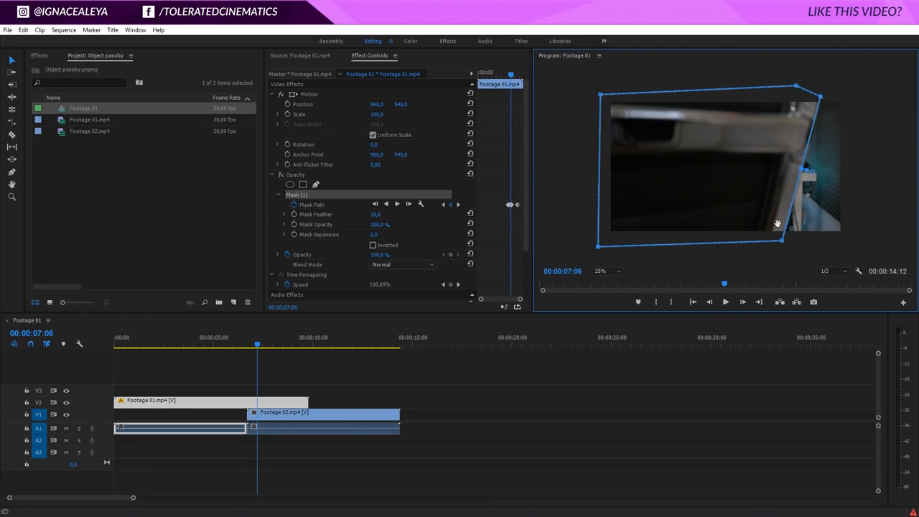
drag(783, 242, 782, 235)
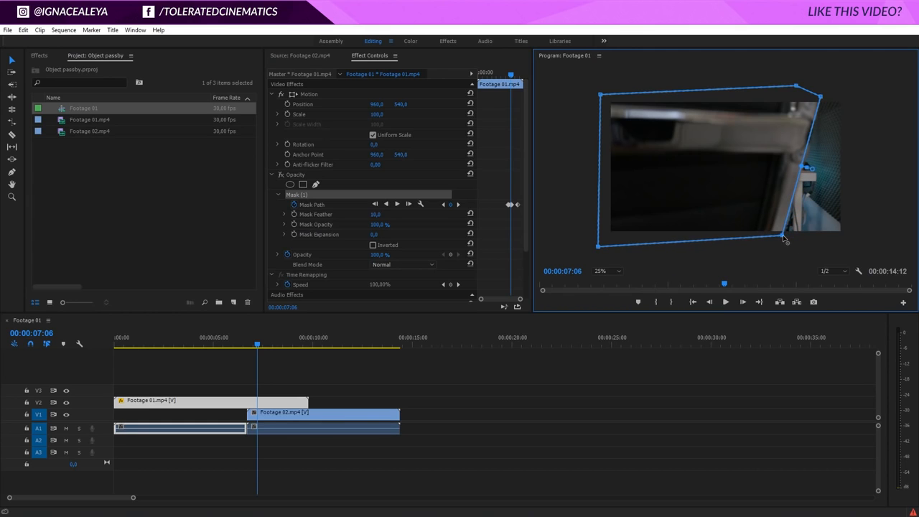
- At 00:00:07:00, move the mask's right-hand point up and outward past the picture to line up with the object's edge
drag(725, 283, 719, 283)
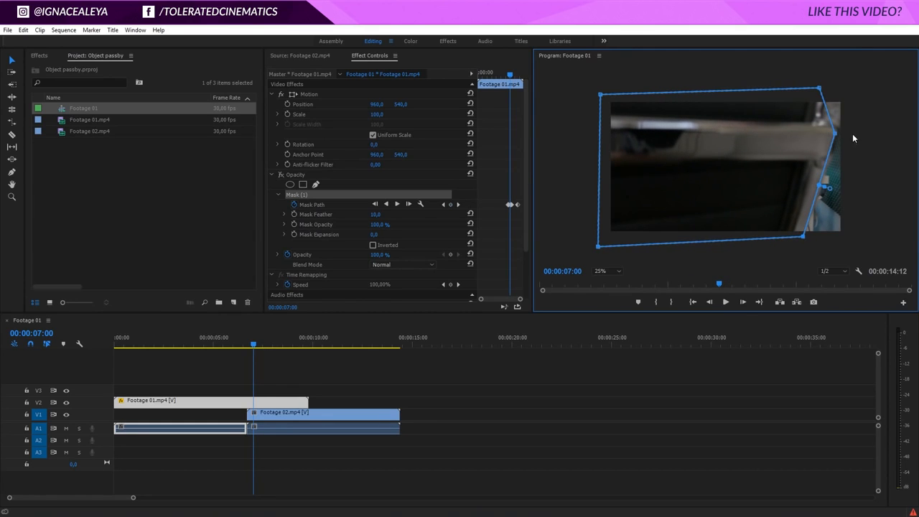
drag(836, 135, 860, 94)
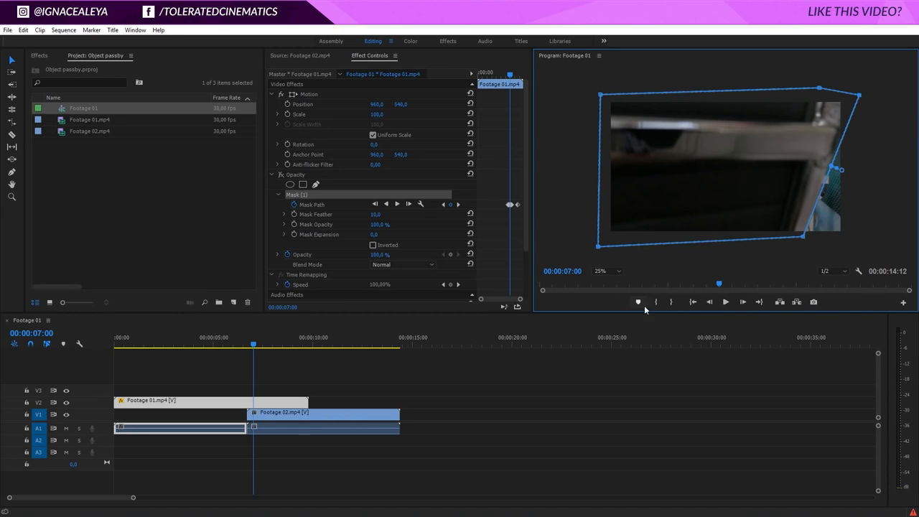
drag(721, 286, 721, 295)
click(718, 290)
drag(861, 95, 854, 92)
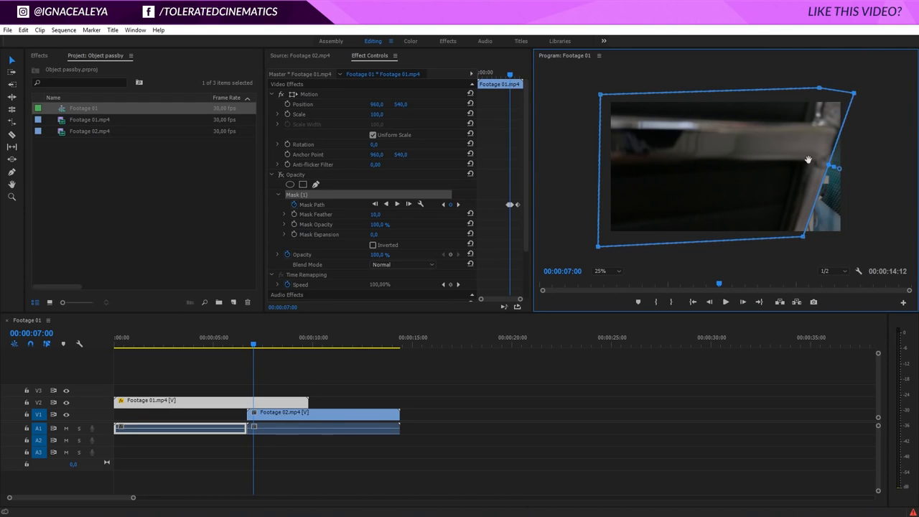
- At 00:00:07:05, nudge the mask's lower right point slightly outward to match the foreground object's edge
mouse_move(717, 291)
mouse_down()
mouse_move(713, 283)
mouse_move(725, 285)
mouse_up()
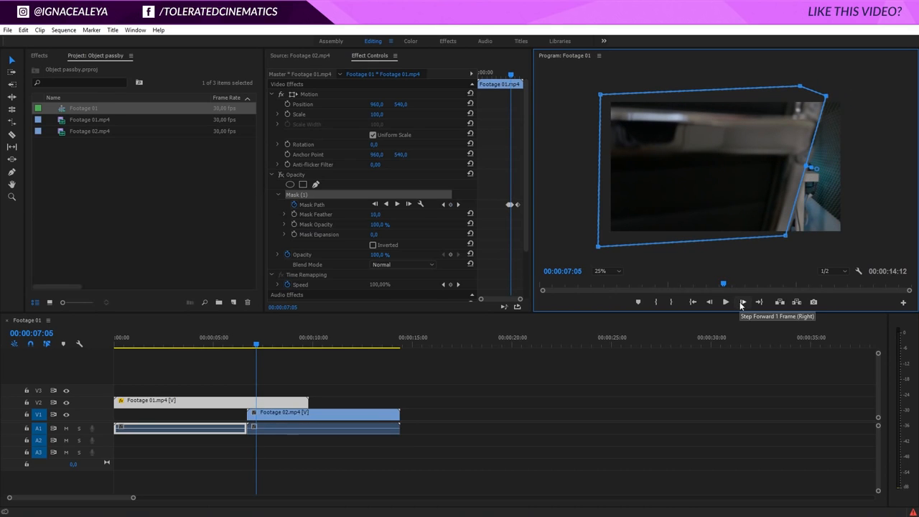
drag(785, 237, 788, 237)
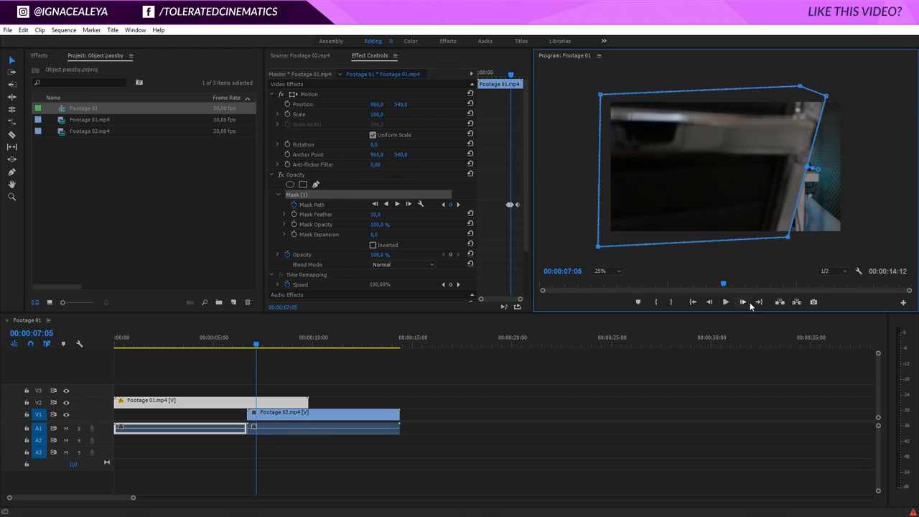
- Advance past 00:00:07:10 and pull the mask's upper and lower right points inward to follow the passing object's edge
click(744, 302)
click(743, 302)
click(744, 303)
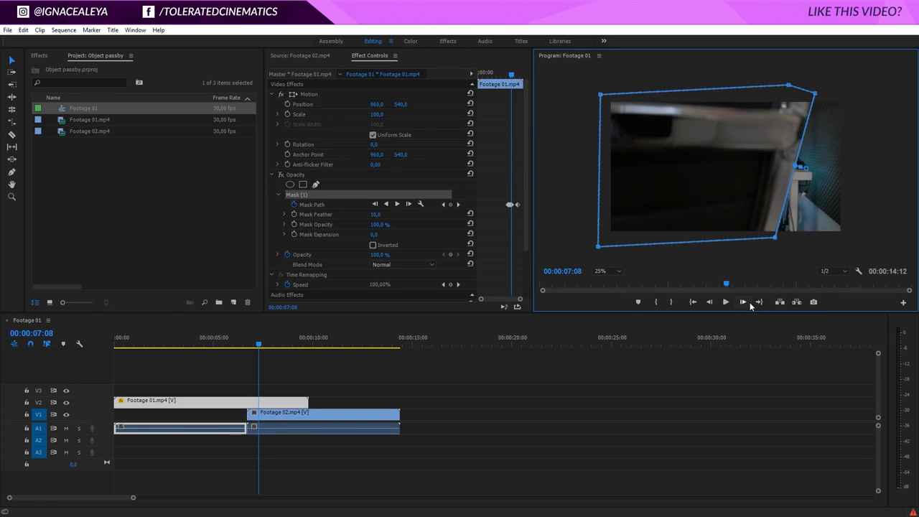
click(743, 302)
click(744, 303)
click(743, 303)
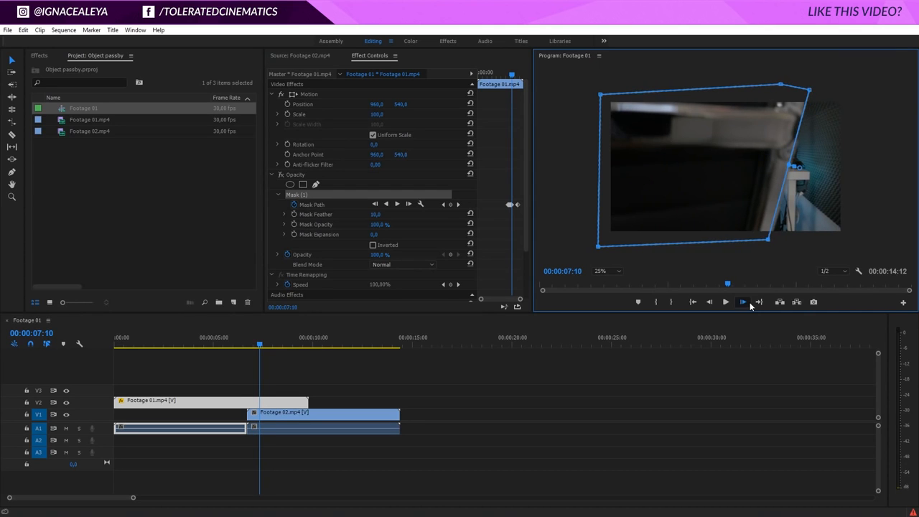
click(743, 303)
drag(807, 89, 760, 89)
click(743, 302)
click(743, 302)
drag(733, 247, 708, 247)
- On further frames, move the mask's upper and lower right points to keep following the object toward the picture's left edge
click(744, 302)
drag(731, 89, 669, 90)
click(743, 303)
click(710, 302)
click(744, 303)
drag(668, 246, 617, 247)
- Move the mask's upper left, top and lower left points farther outside the picture's left edge
drag(600, 95, 558, 98)
drag(626, 77, 584, 86)
drag(599, 247, 559, 243)
- At 00:00:08:24, move the mask's upper and lower right points just outside the picture's left edge
click(743, 302)
click(743, 302)
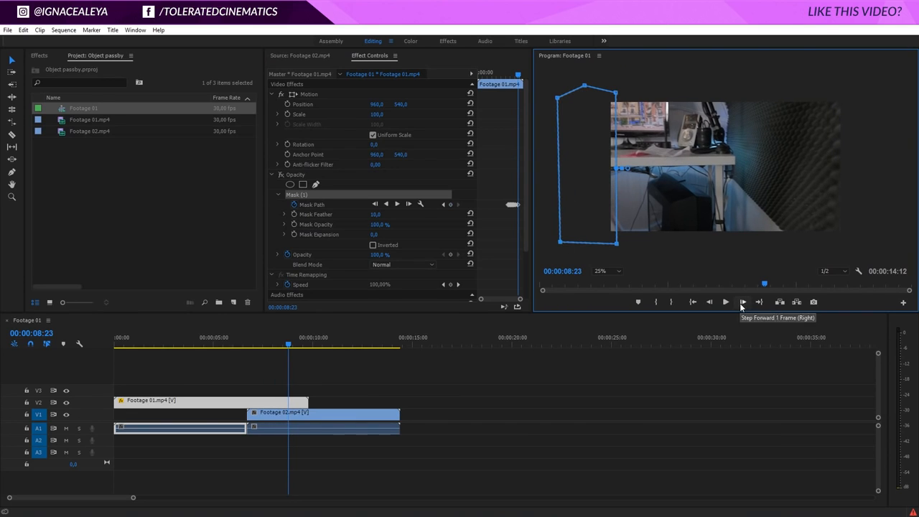
click(744, 302)
drag(617, 245, 609, 244)
drag(616, 93, 609, 87)
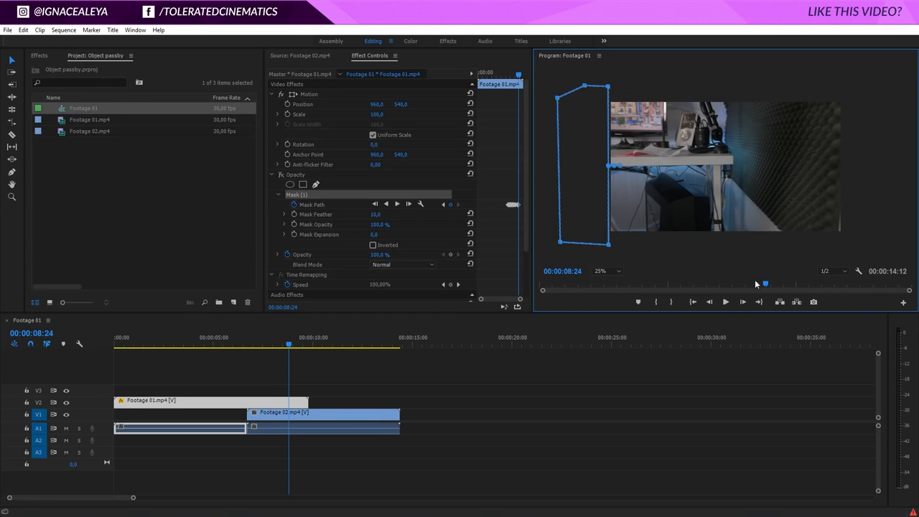
- At 00:00:08:22, adjust the mask's upper and lower right points to the object's edge at the picture's left border
click(710, 302)
click(710, 302)
click(709, 302)
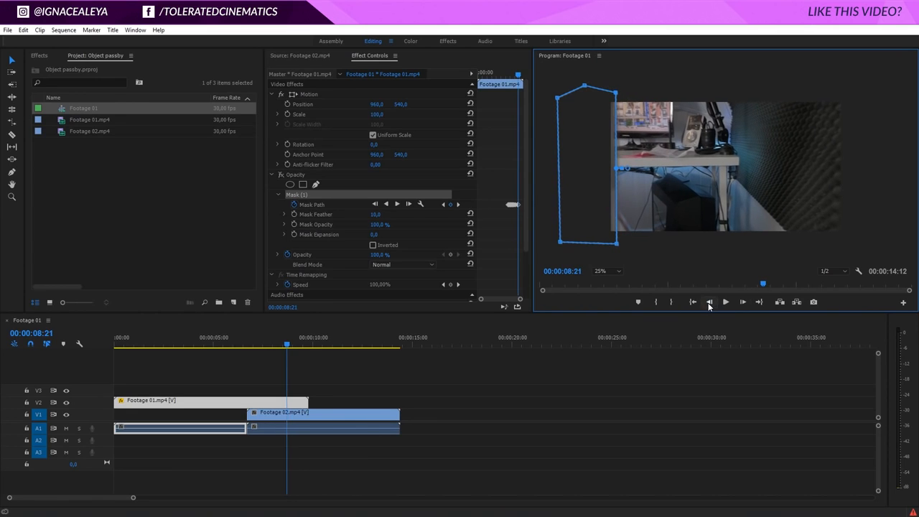
click(743, 302)
drag(612, 245, 612, 244)
drag(612, 92, 608, 91)
- Check the mask's edge at 00:00:07:06 and 00:00:06:21, and deselect the mask to view the picture without its outline
drag(761, 286, 724, 285)
click(282, 175)
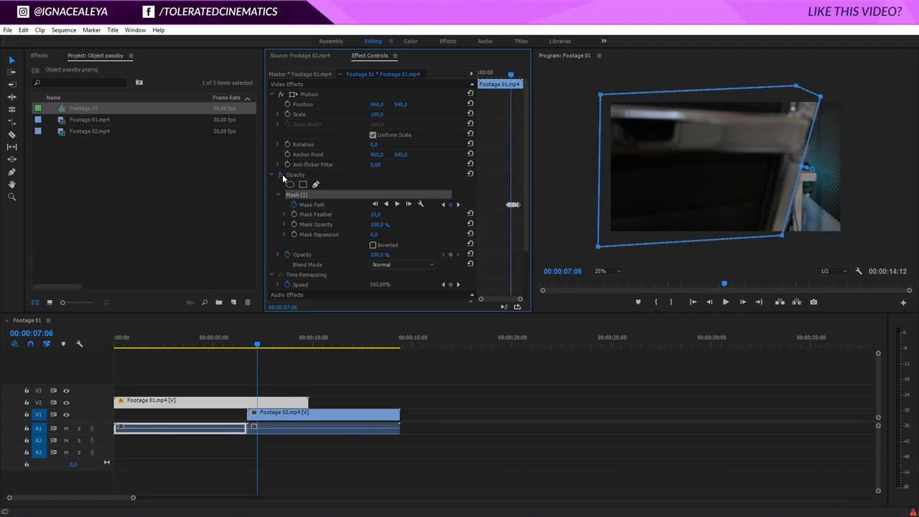
drag(252, 348, 247, 346)
click(551, 202)
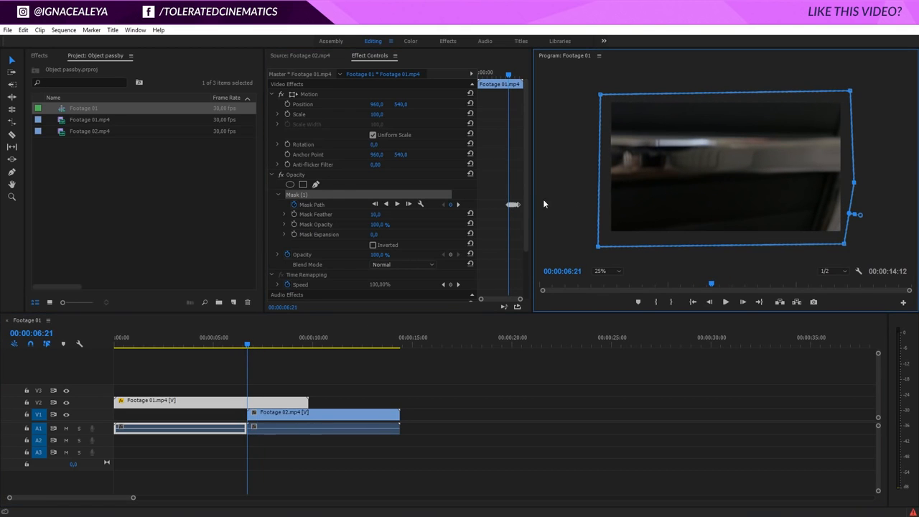
click(274, 194)
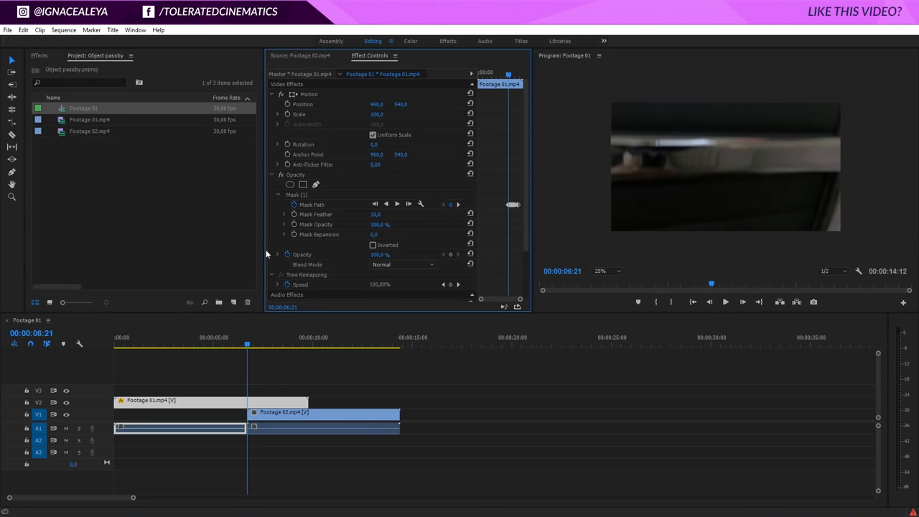
- At 00:00:07:04, move the mask's lower right point slightly inward, and deselect the mask
mouse_move(246, 346)
mouse_down()
mouse_move(257, 352)
mouse_move(257, 344)
mouse_up()
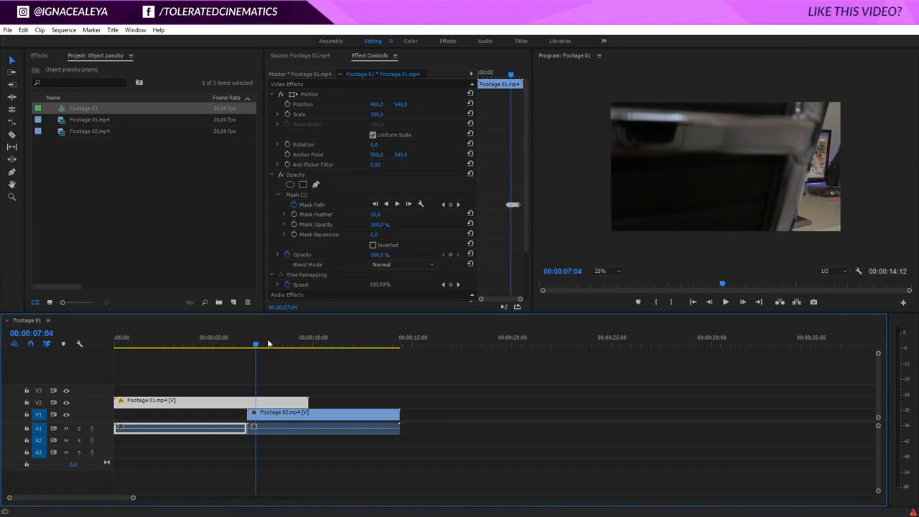
click(297, 195)
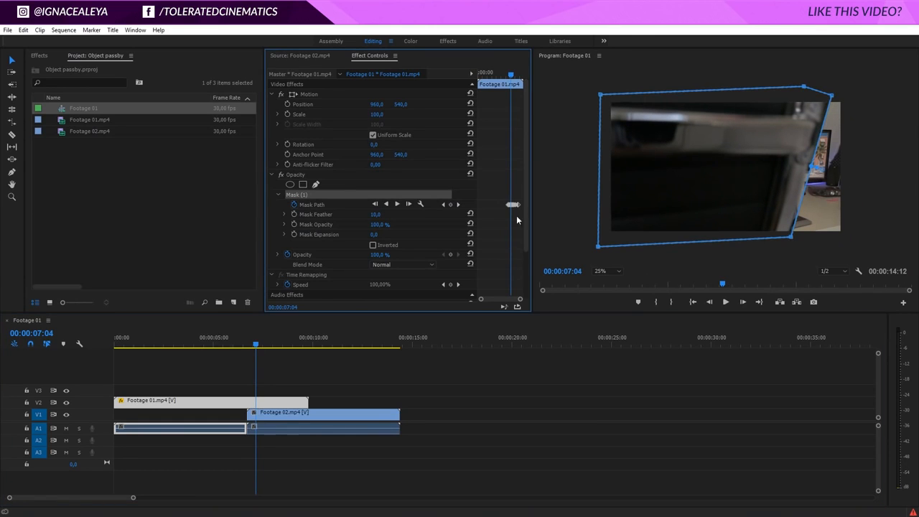
drag(793, 243, 788, 238)
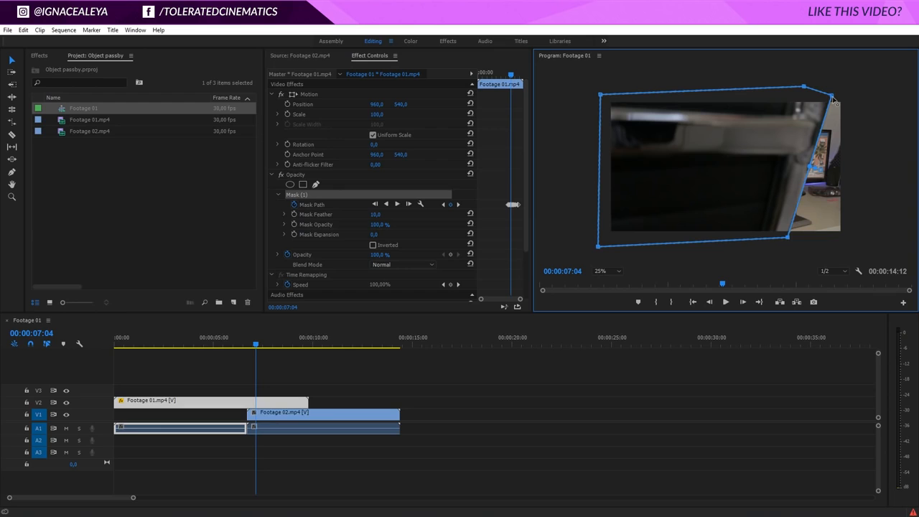
click(279, 231)
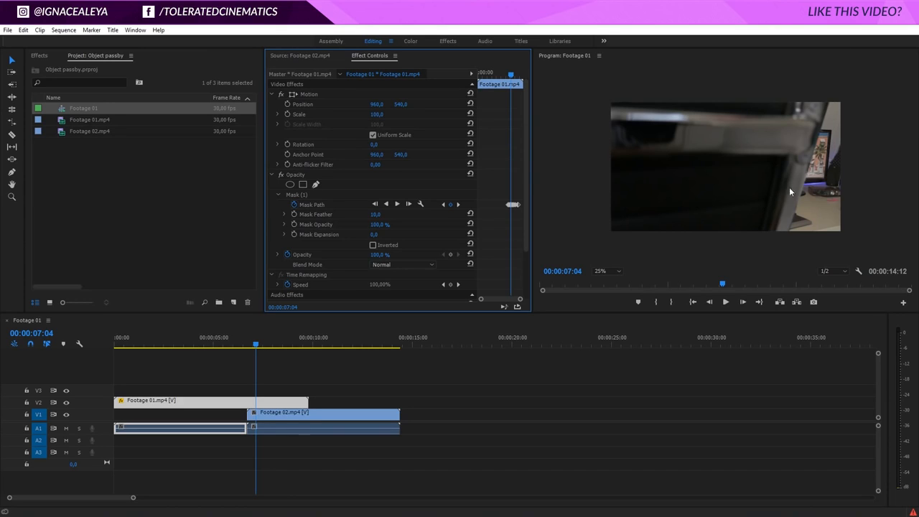
- Set the feather of Footage 01's opacity mask to 50
click(375, 214)
text(50)
key(Return)
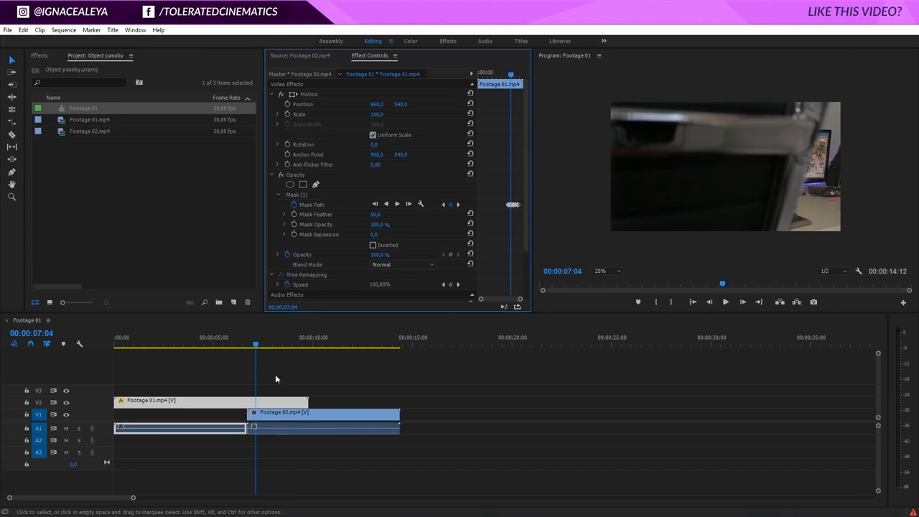
- At 00:00:06:29, adjust the mask's upper and lower right points to the foreground object's edge, and deselect the mask
drag(257, 344, 254, 353)
key(Left)
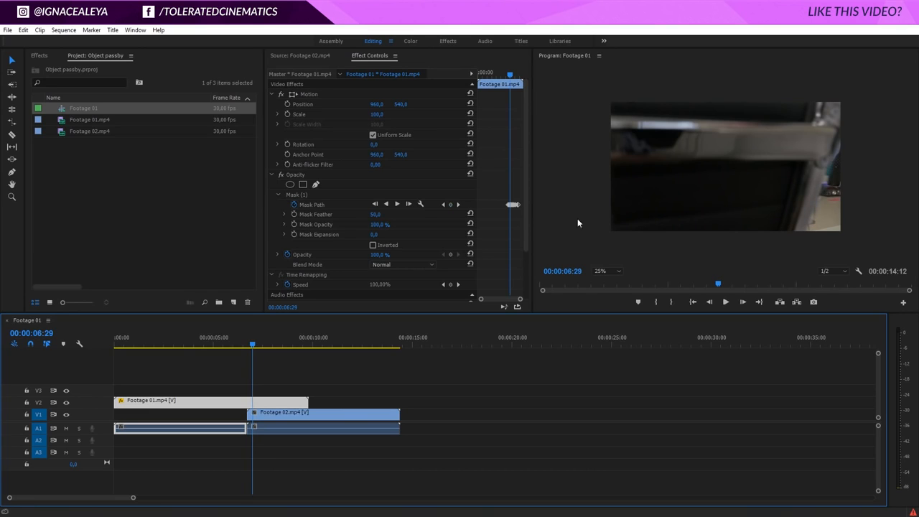
click(297, 195)
drag(853, 107, 850, 100)
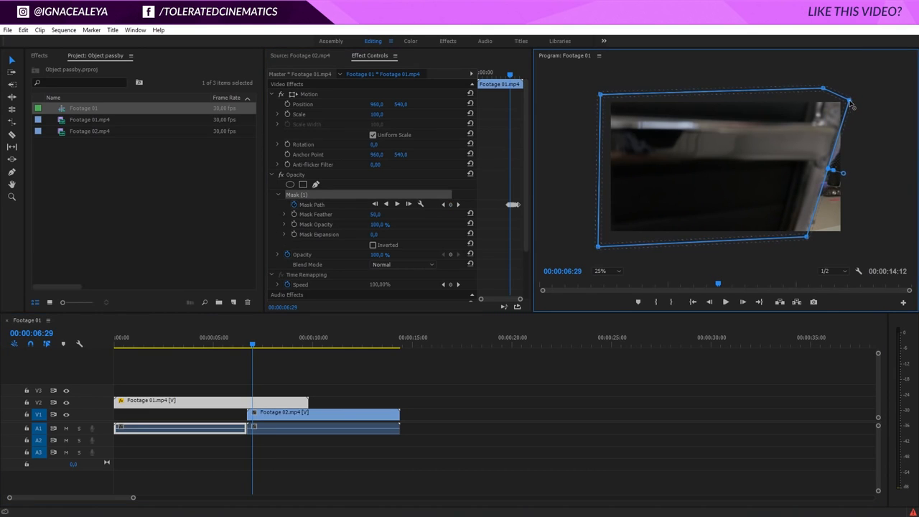
drag(806, 240, 803, 236)
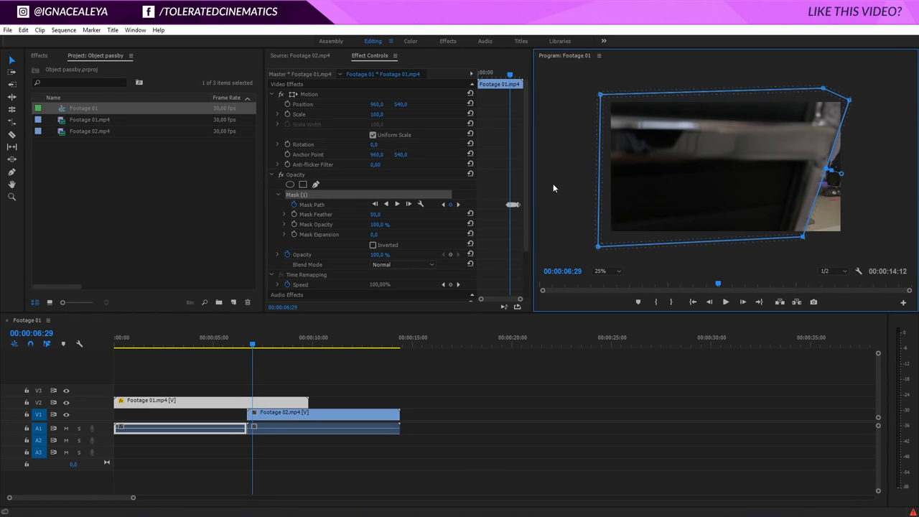
click(281, 190)
- Play and scrub through the pass-by transition from Footage 01 to Footage 02 to examine the masked edge
click(253, 347)
key(space)
drag(273, 348, 214, 374)
key(space)
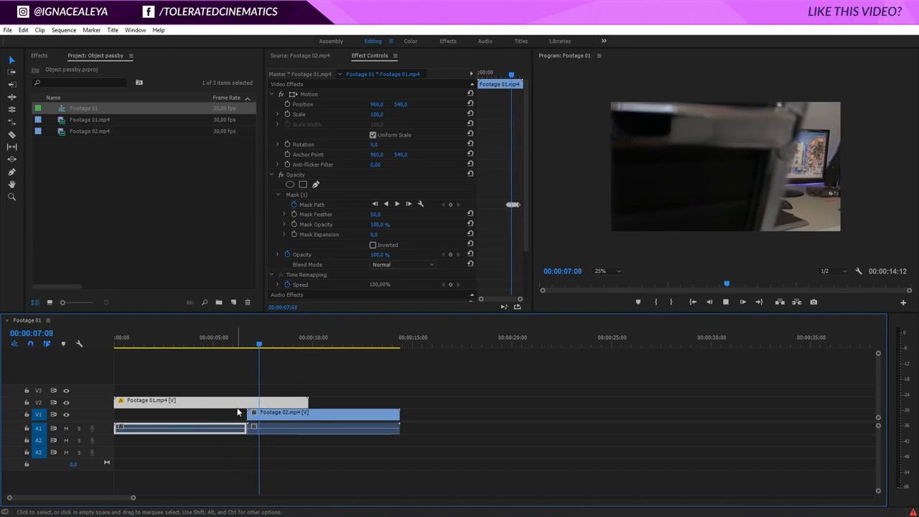
click(173, 346)
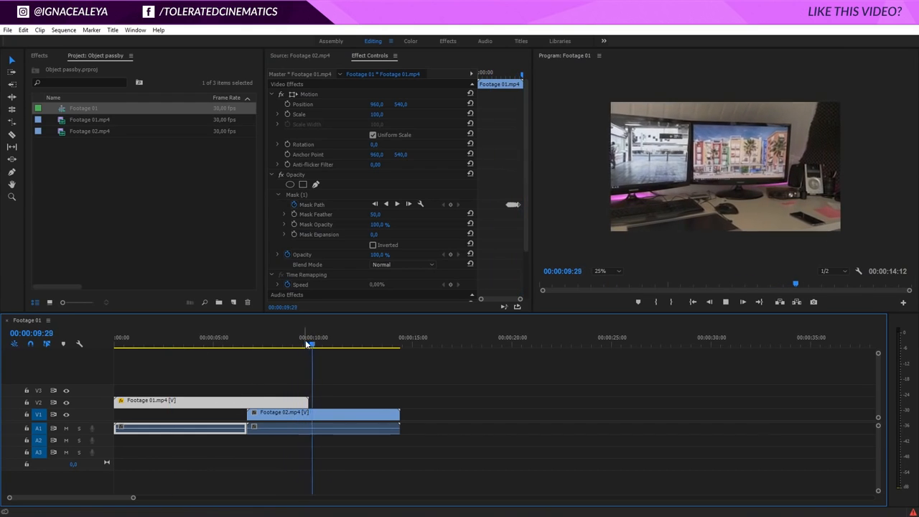
click(315, 345)
drag(320, 345, 260, 344)
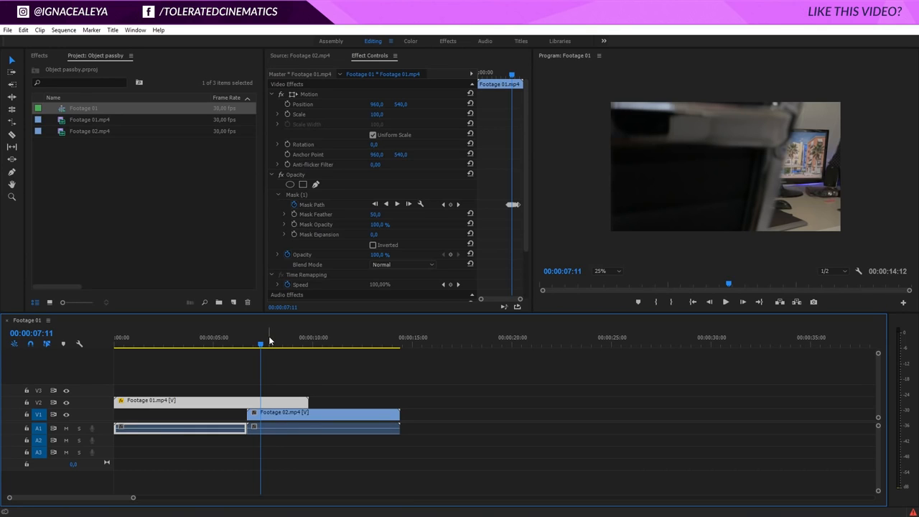
drag(246, 347, 232, 396)
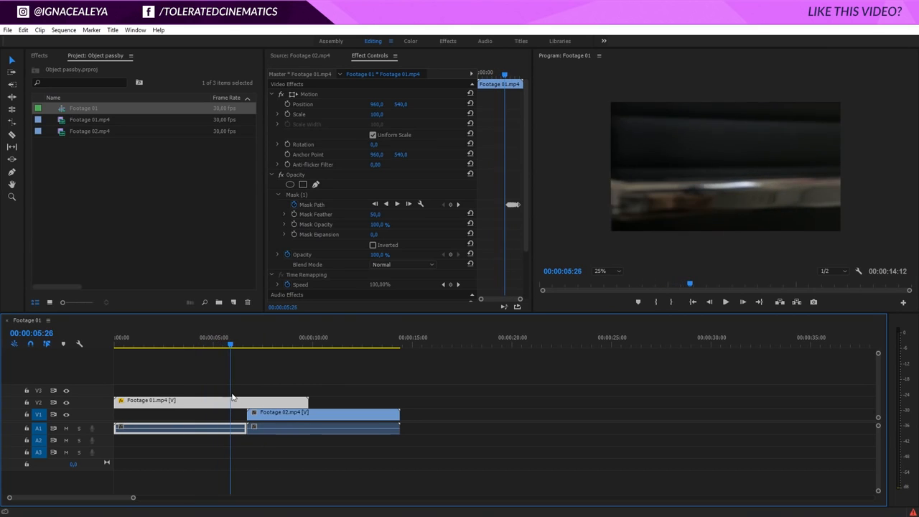
drag(234, 345, 301, 349)
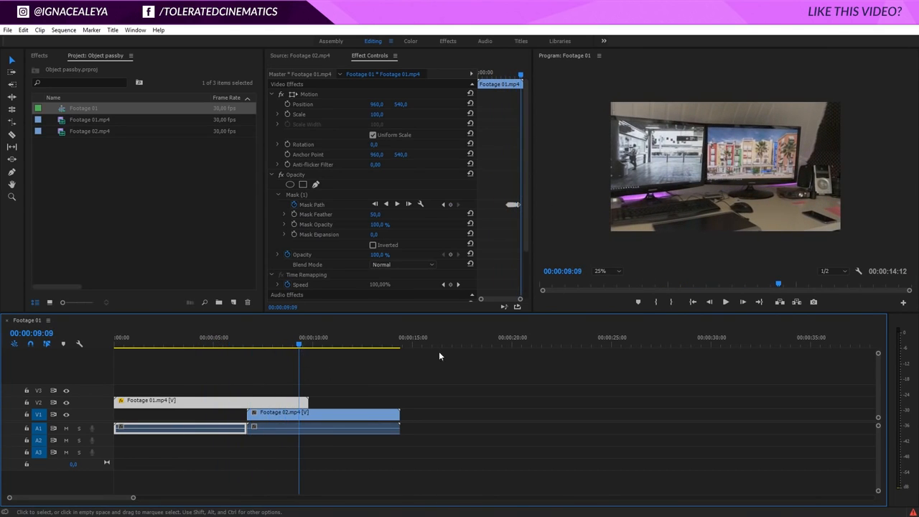